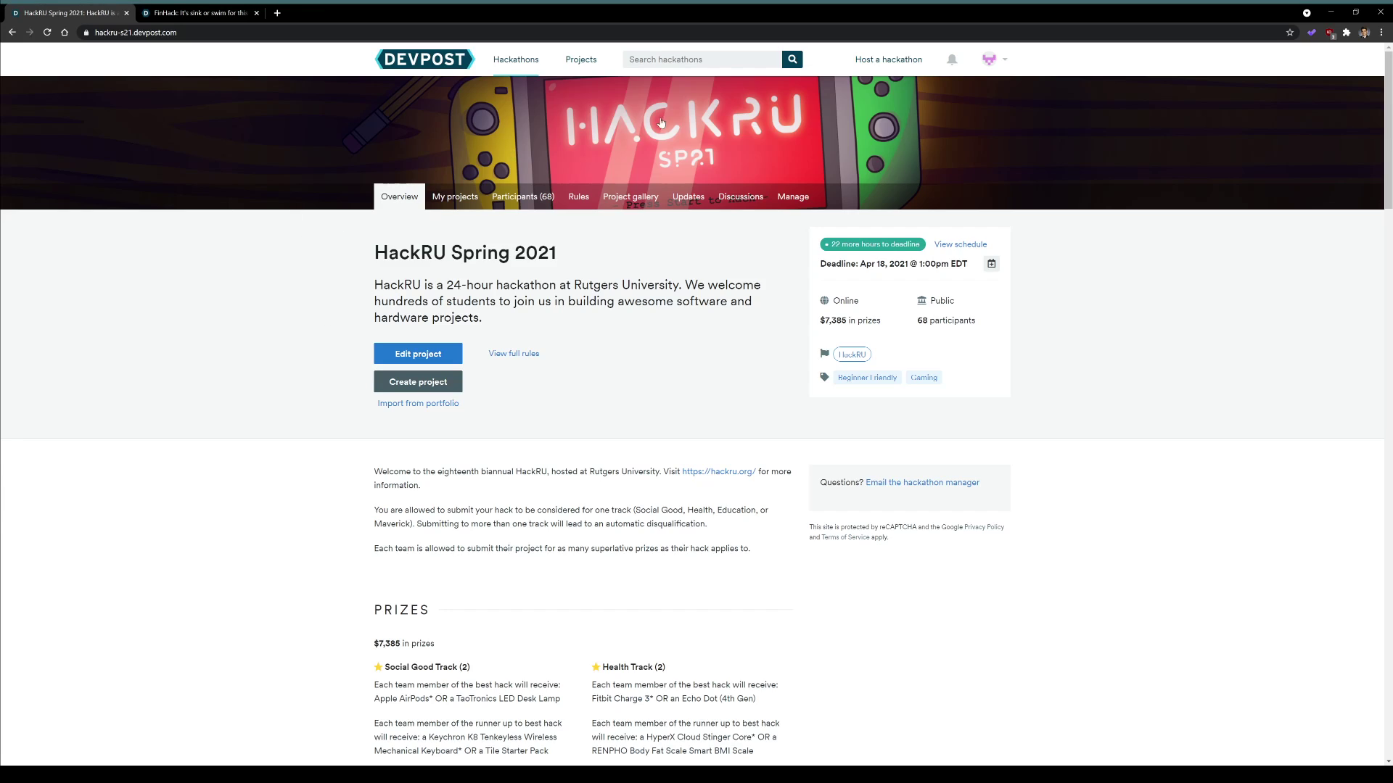
- Examine the Requirements section of the HackRU Spring 2021 hackathon page, covering team size, demo video and track rules
left_click(496, 40)
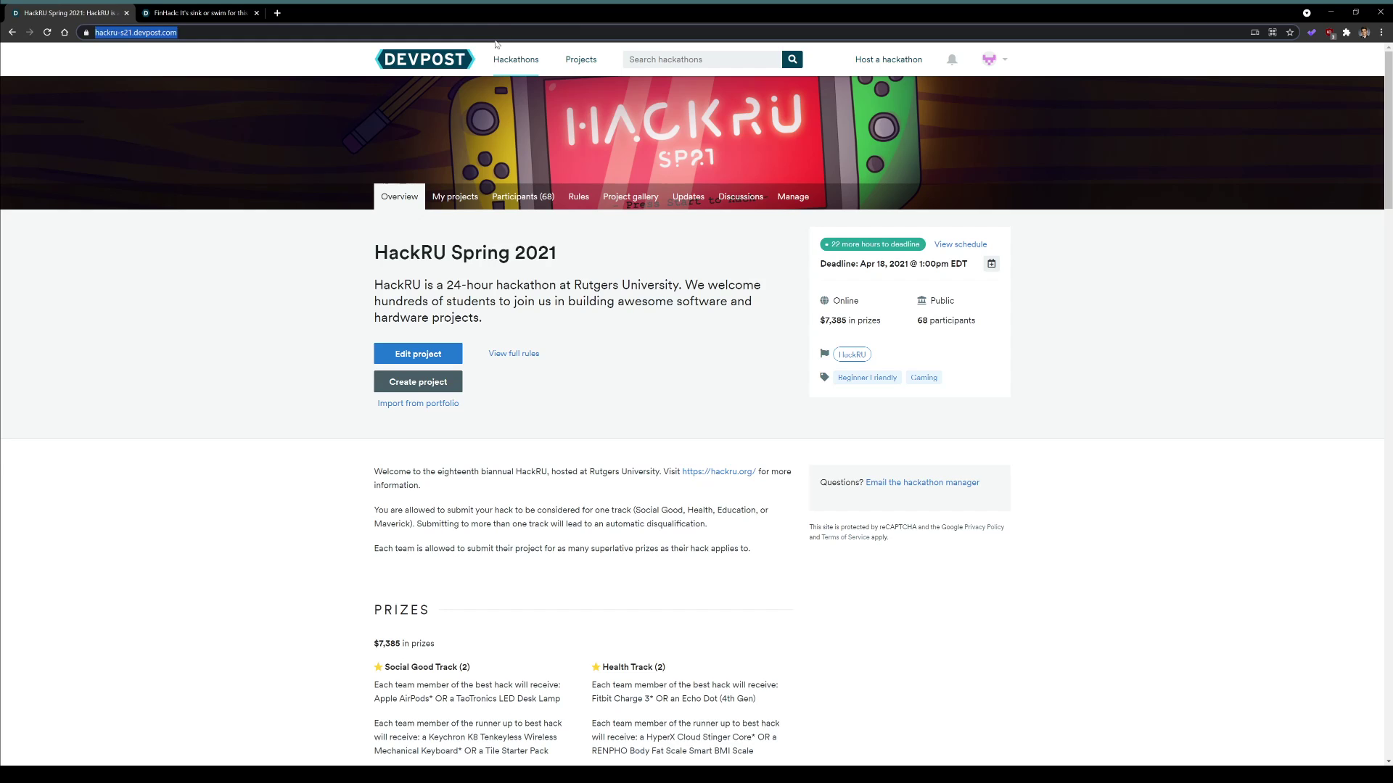
left_click(200, 373)
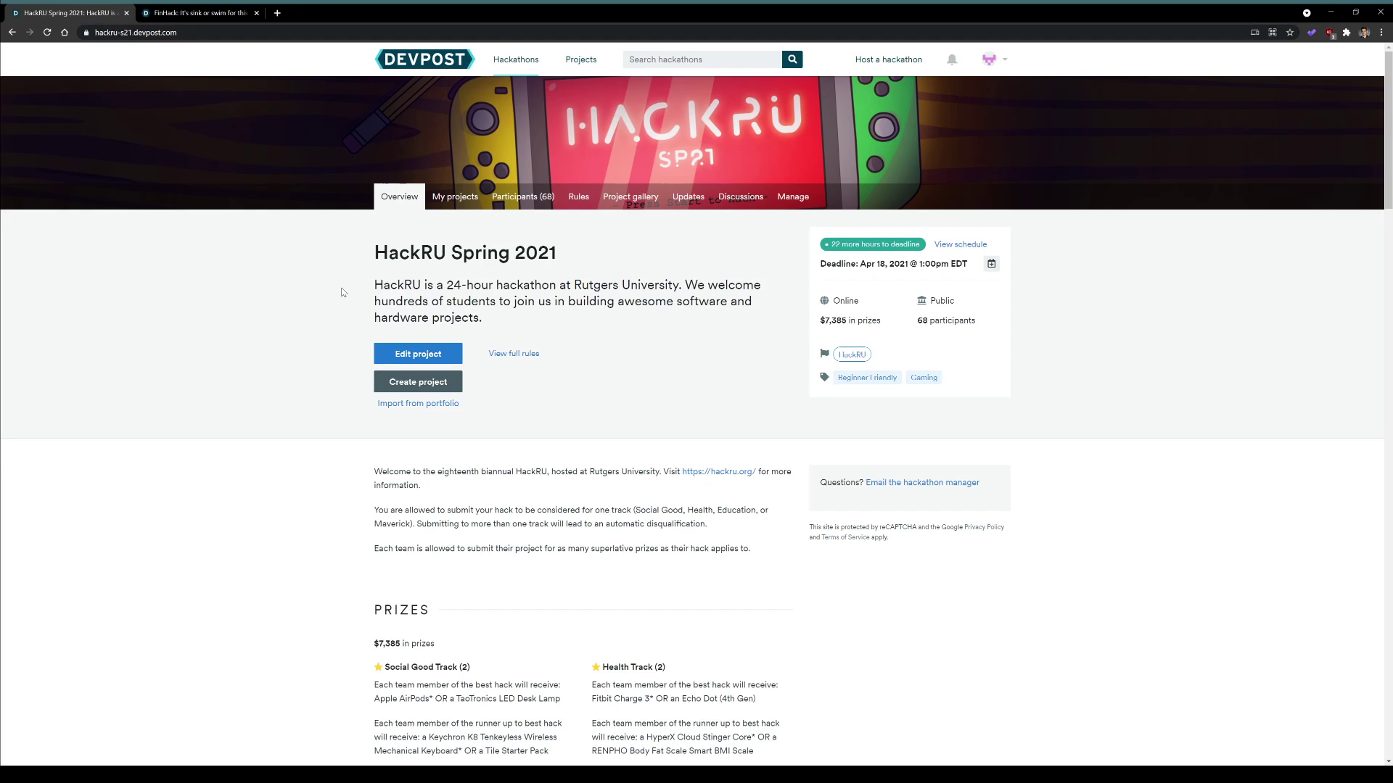
scroll(344, 305, "down", 7)
scroll(349, 315, "down", 9)
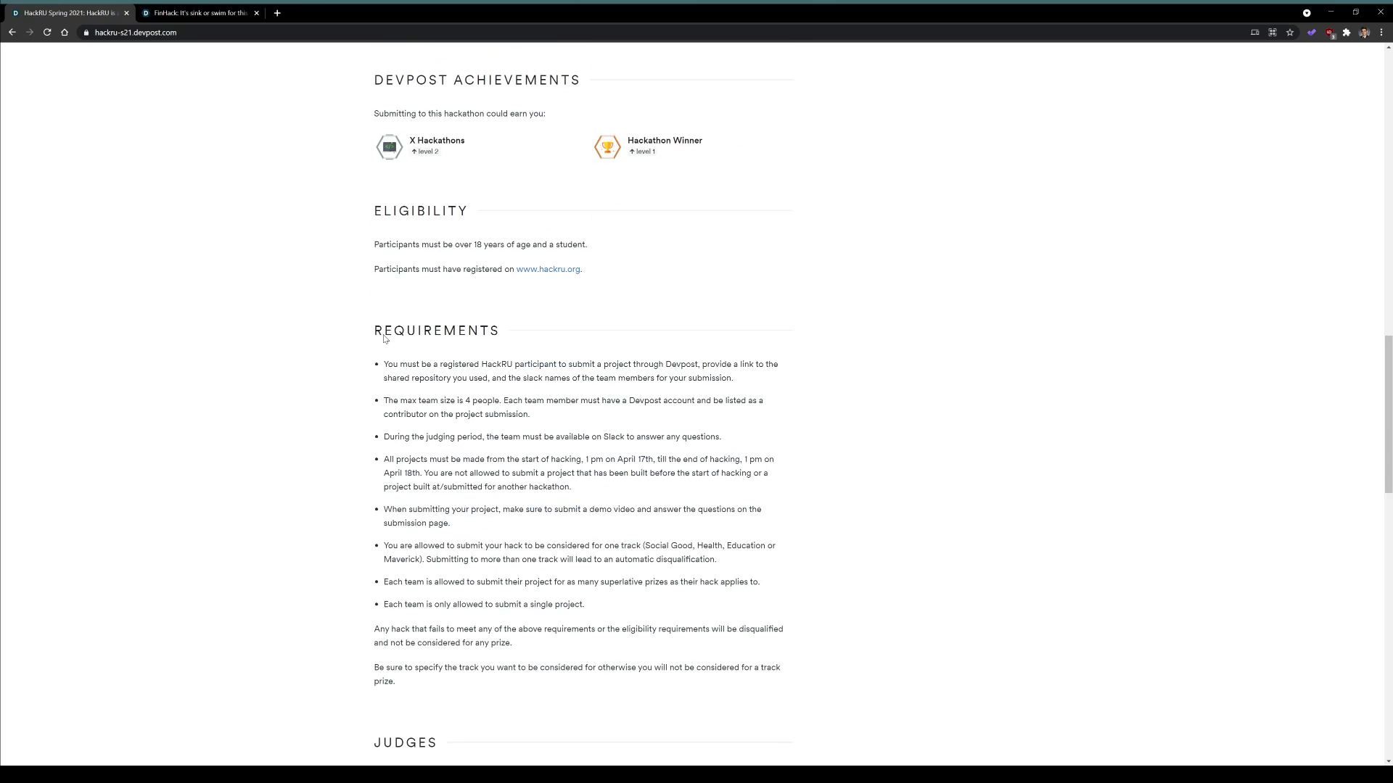
left_click_drag(376, 335, 478, 479)
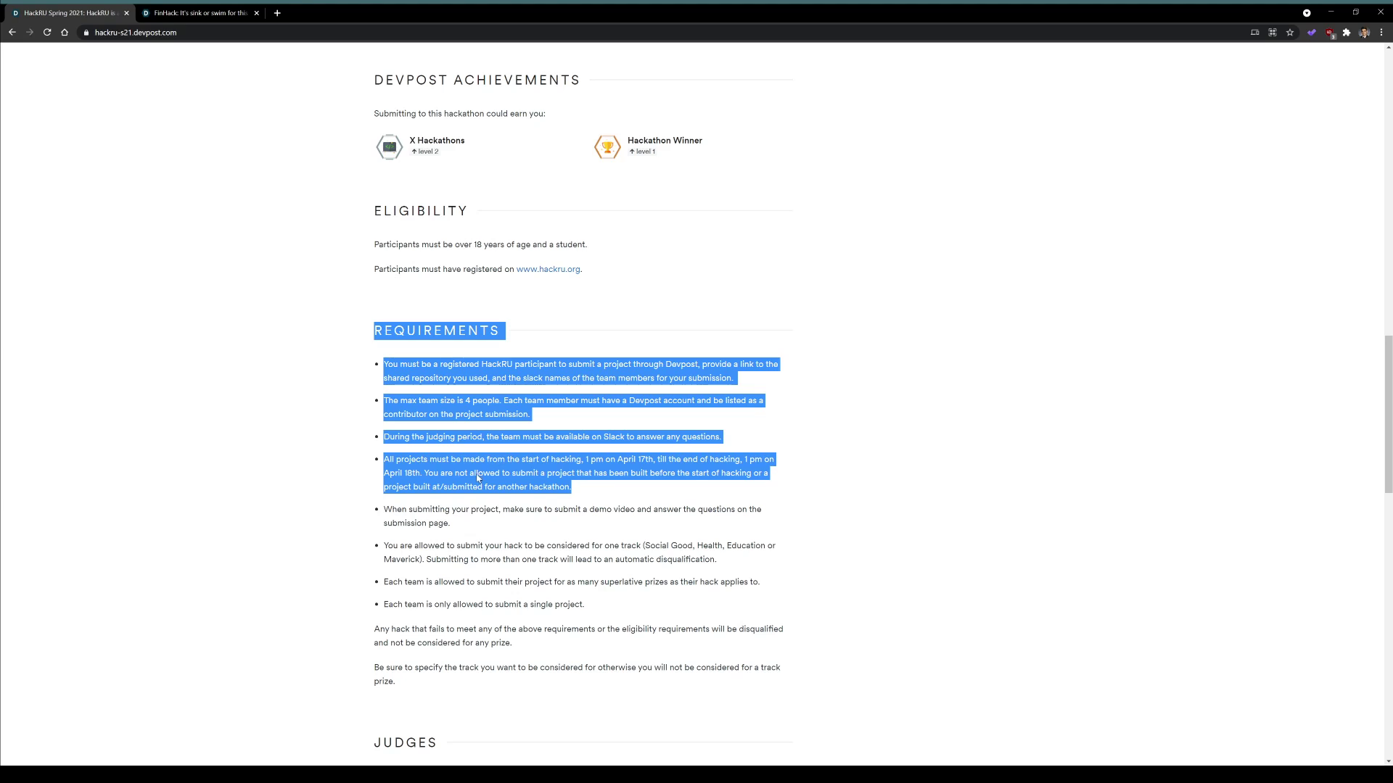
triple_click(478, 531)
left_click_drag(478, 531, 505, 601)
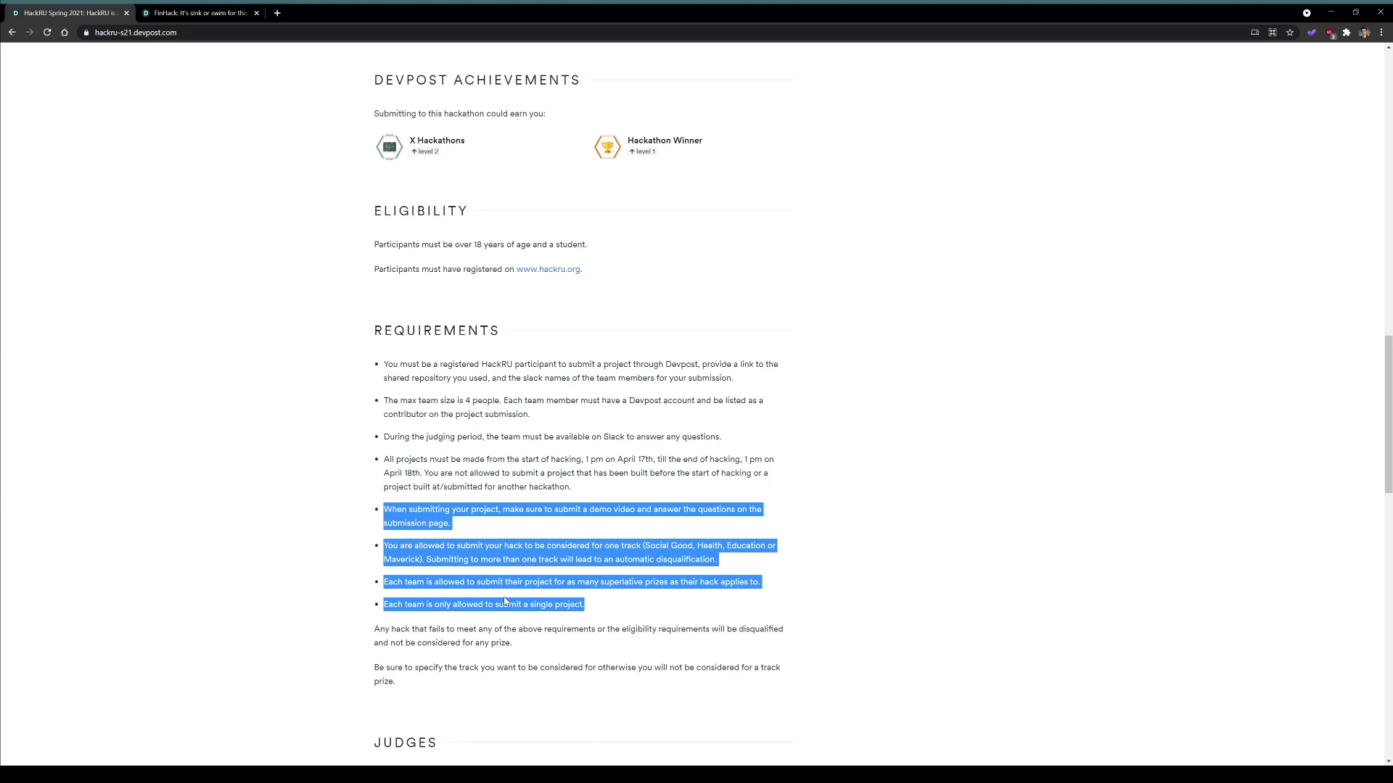
left_click(506, 601)
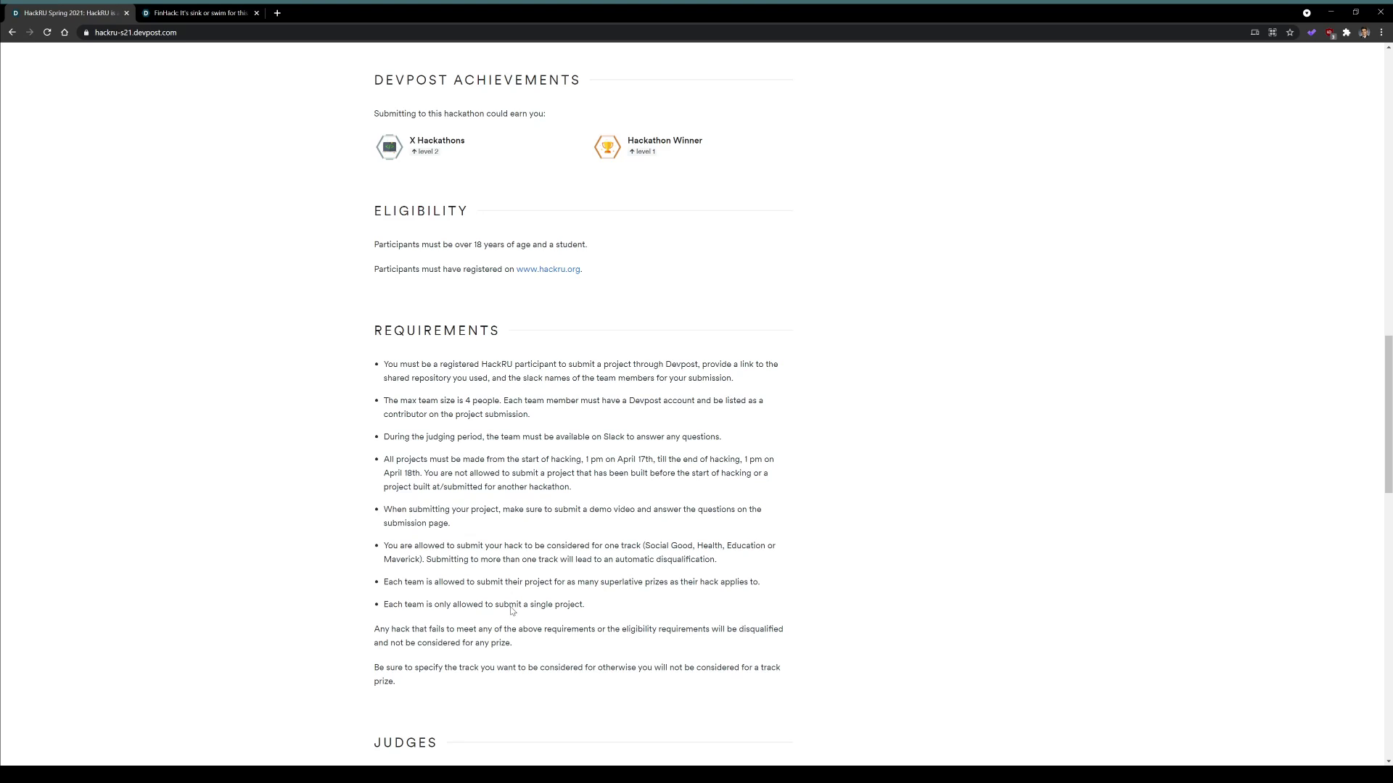
- Create a new project for the hackathon and proceed to its Project overview step without inviting teammates
scroll(511, 616, "up", 20)
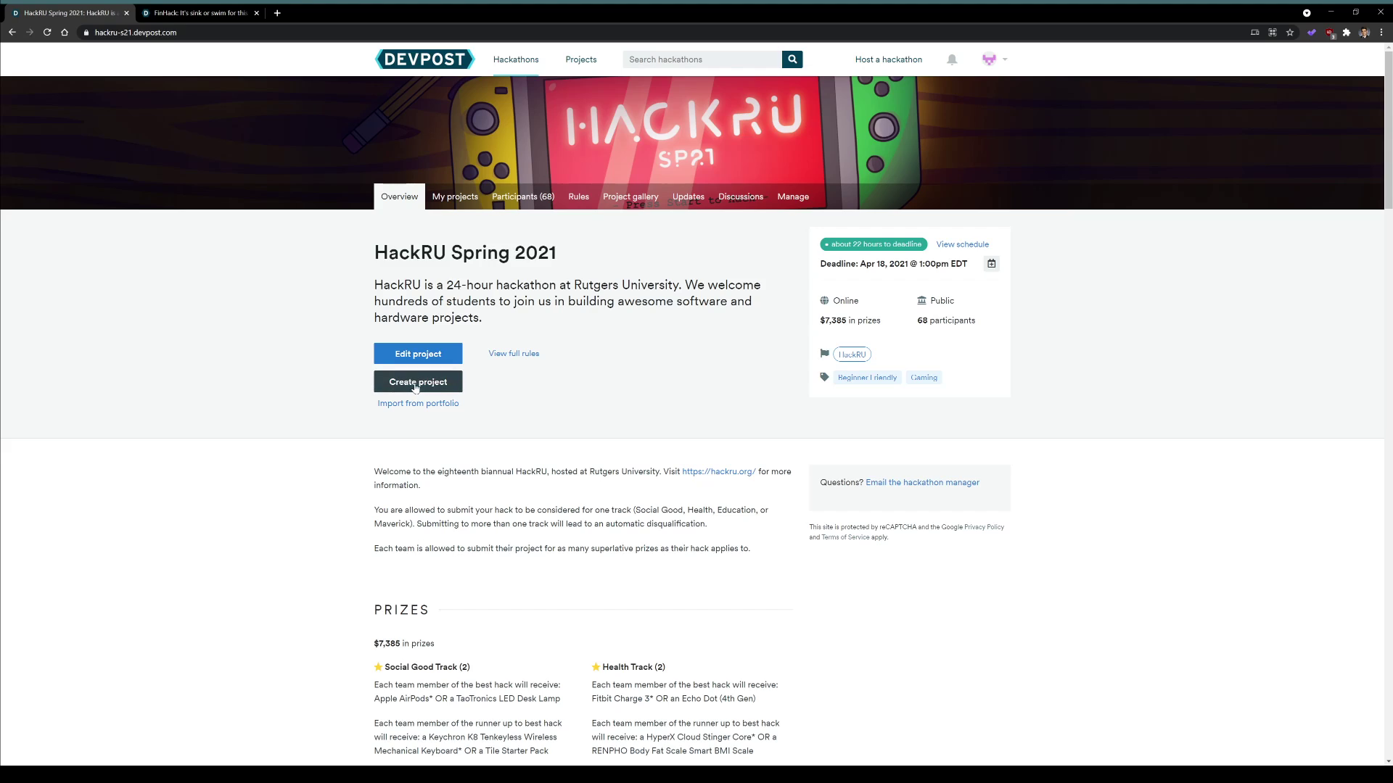
left_click(446, 382)
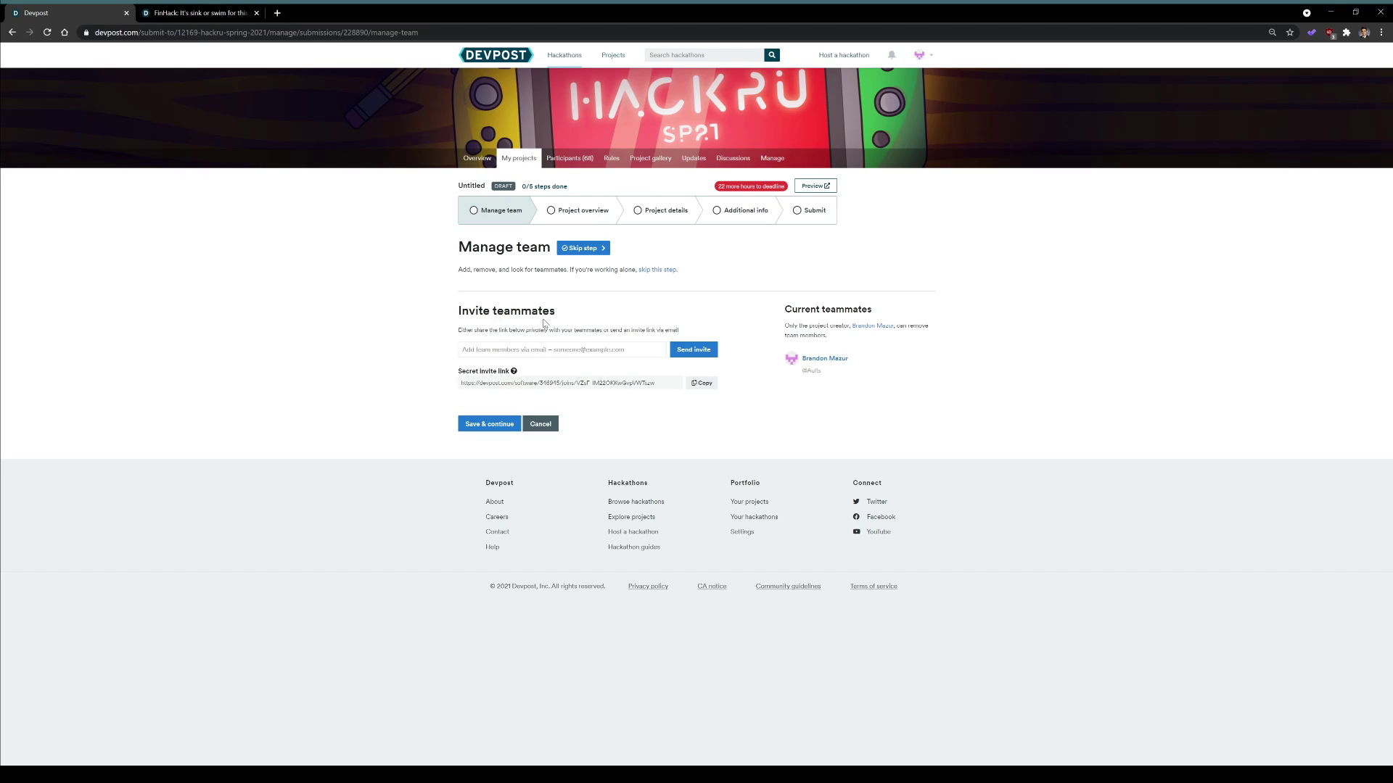
left_click(581, 349)
left_click(578, 212)
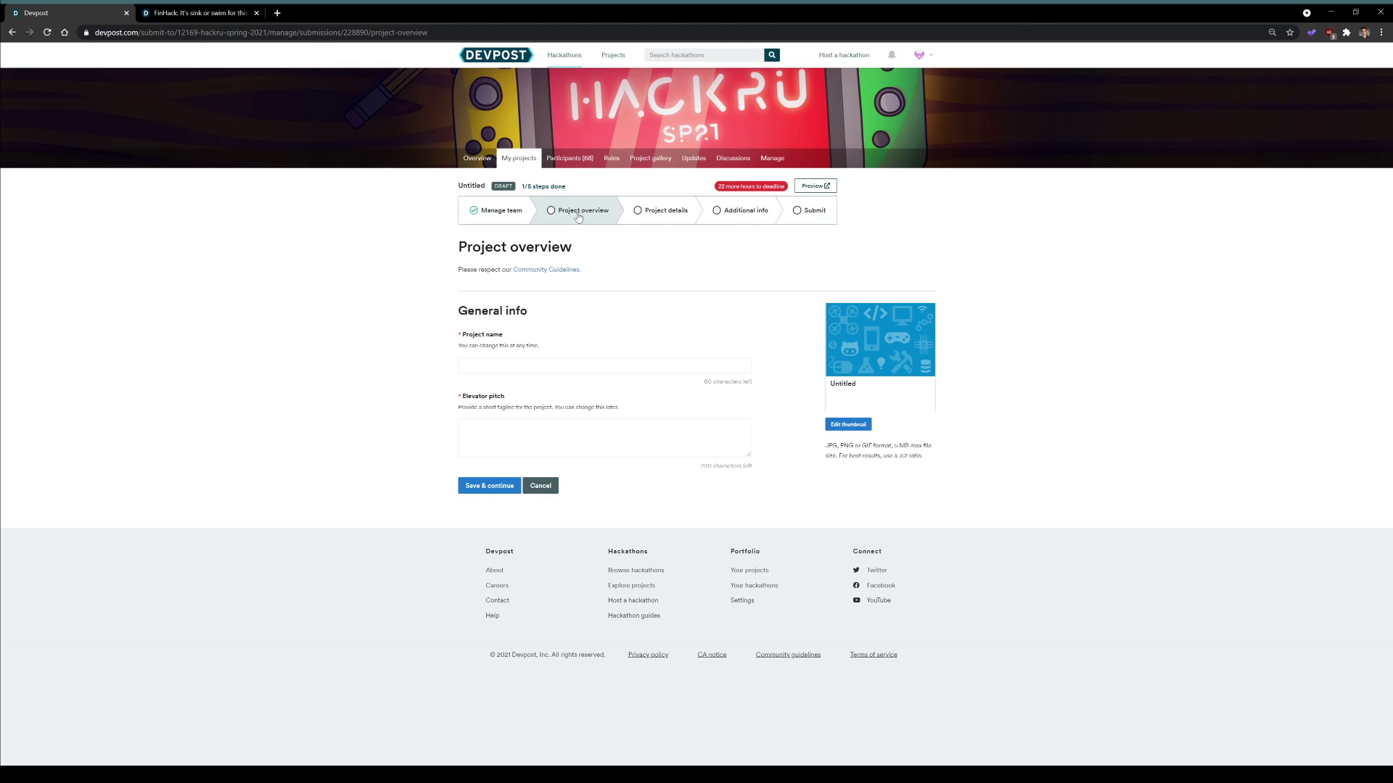
- Examine the Project details step, covering the project story, Built with, "Try it out" links, image gallery and video demo link fields
left_click(662, 220)
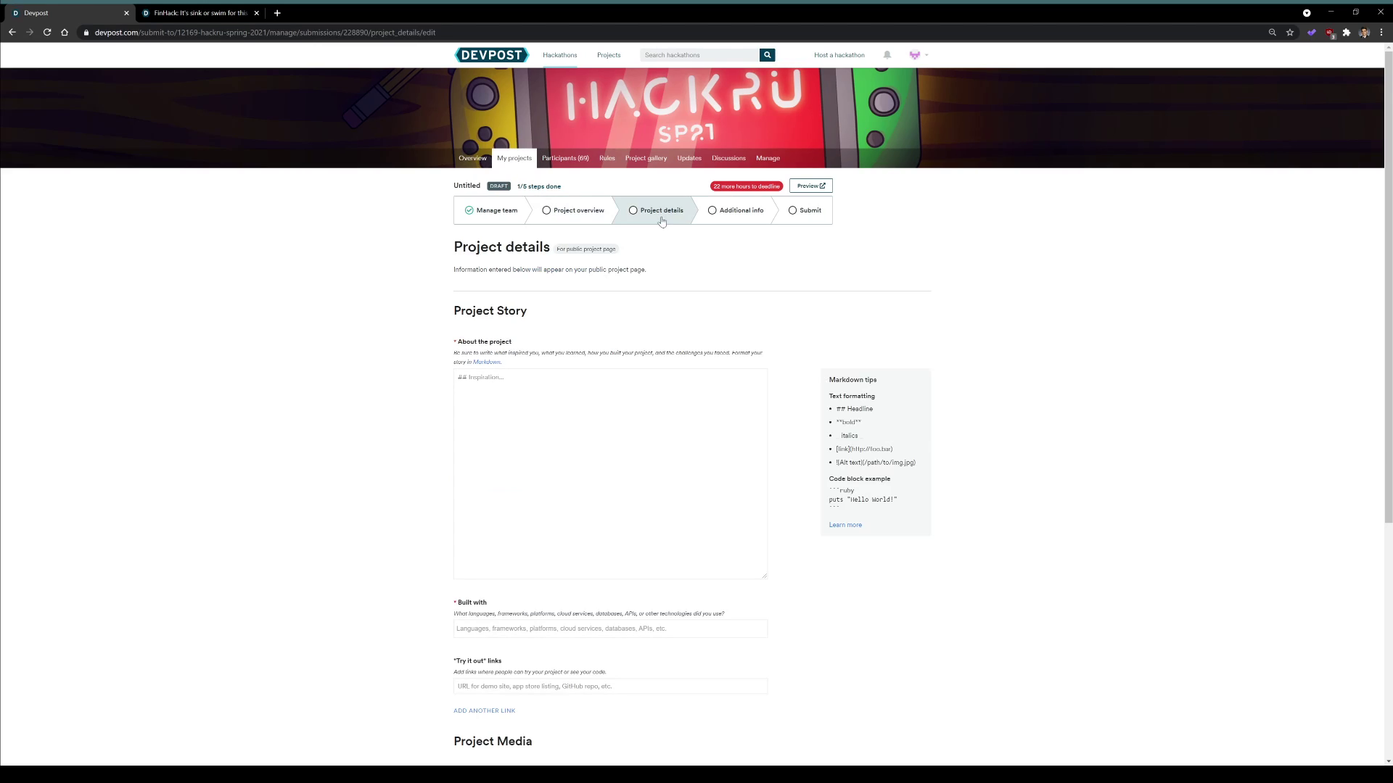
left_click(528, 418)
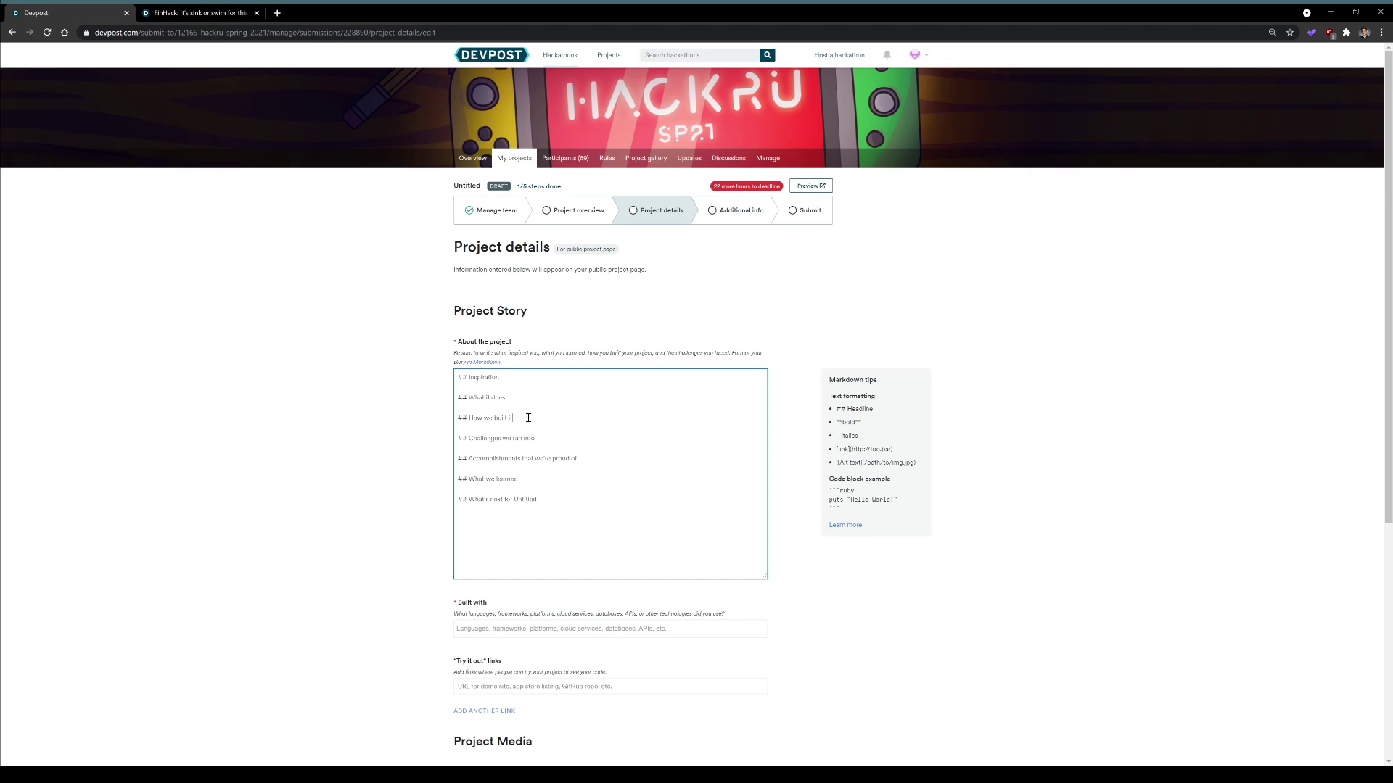
scroll(521, 401, "down", 3)
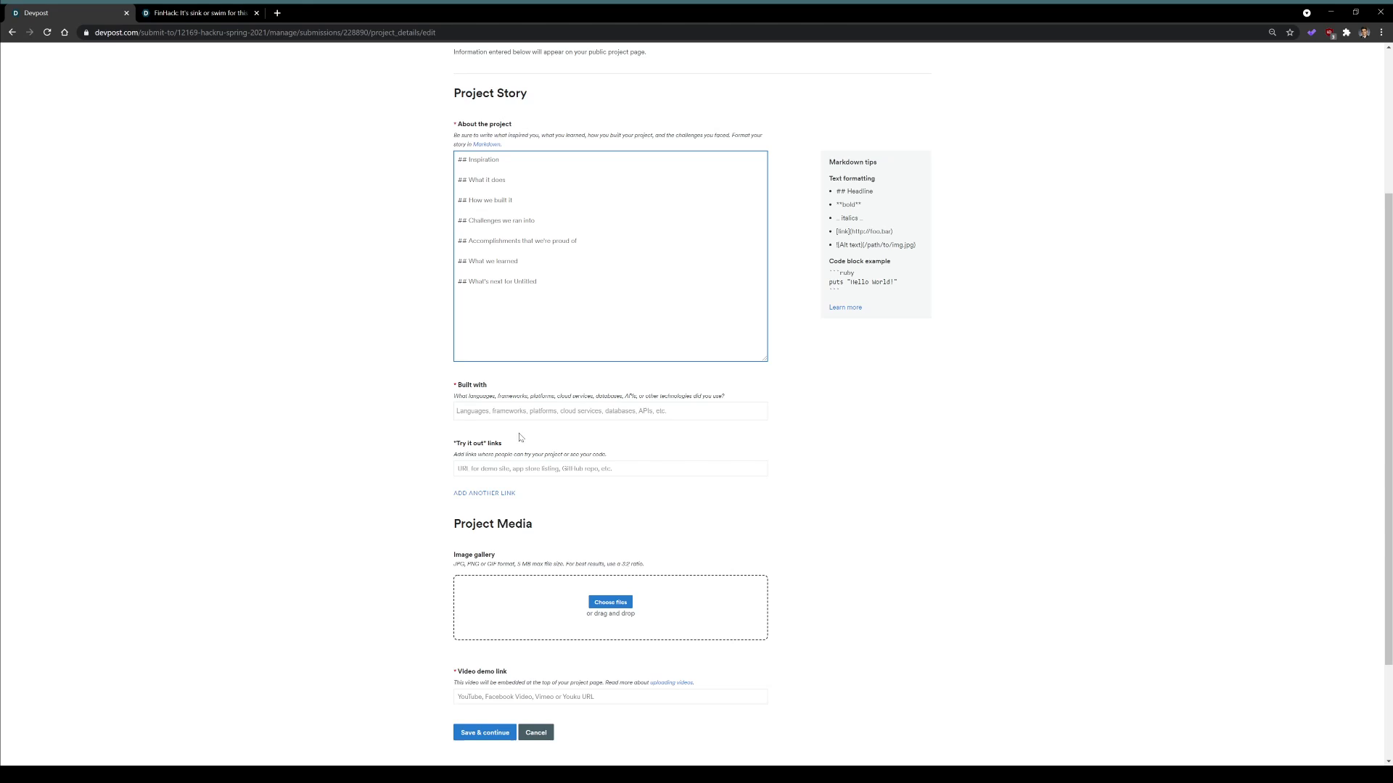
left_click(511, 411)
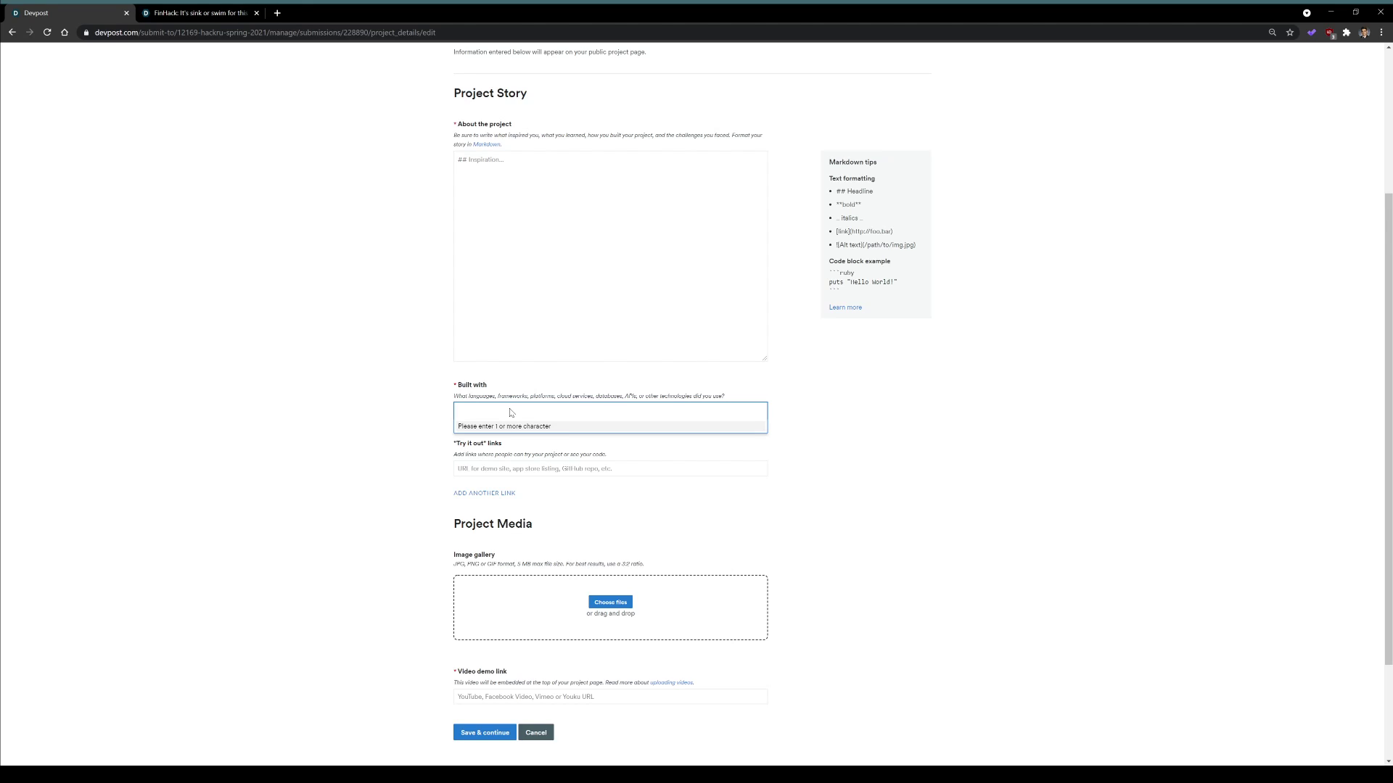
left_click(373, 415)
left_click(460, 468)
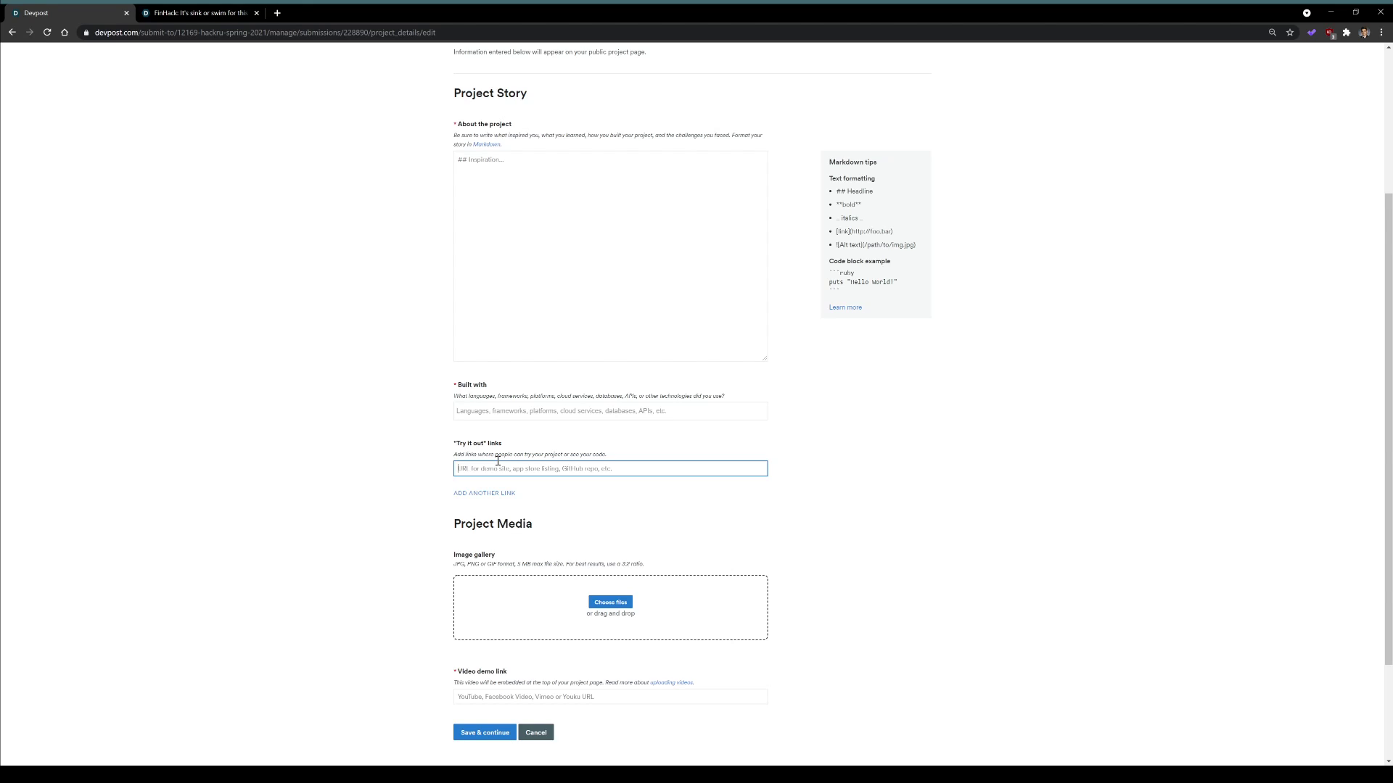
scroll(476, 460, "down", 2)
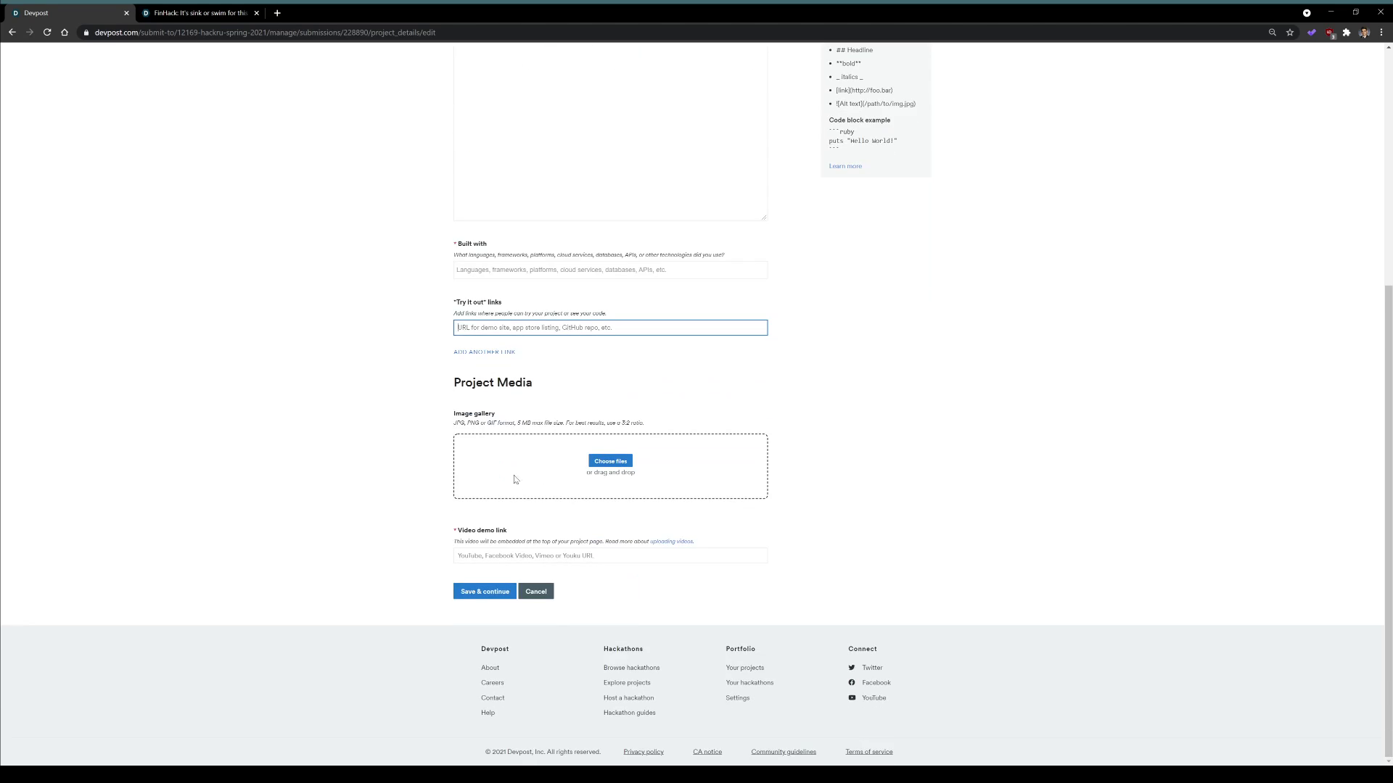
left_click(479, 558)
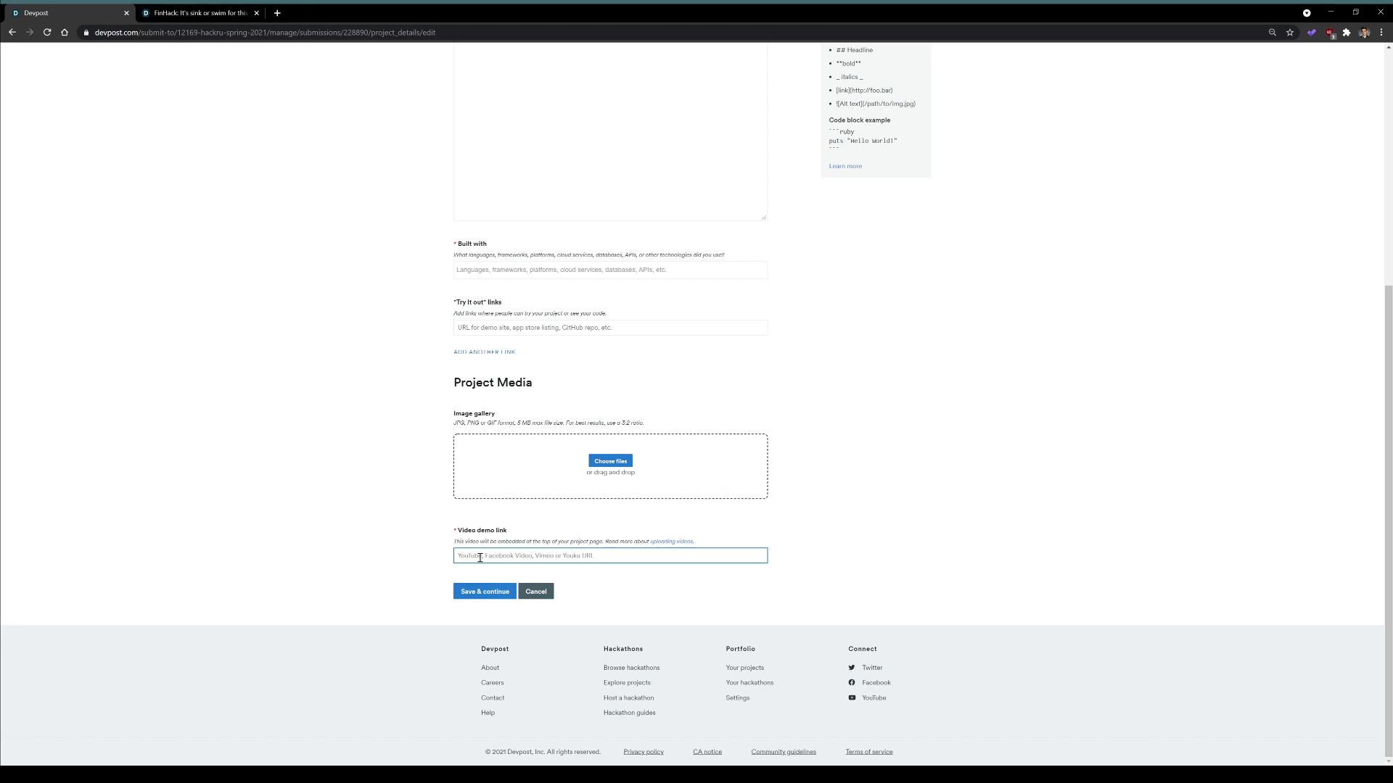
left_click(424, 548)
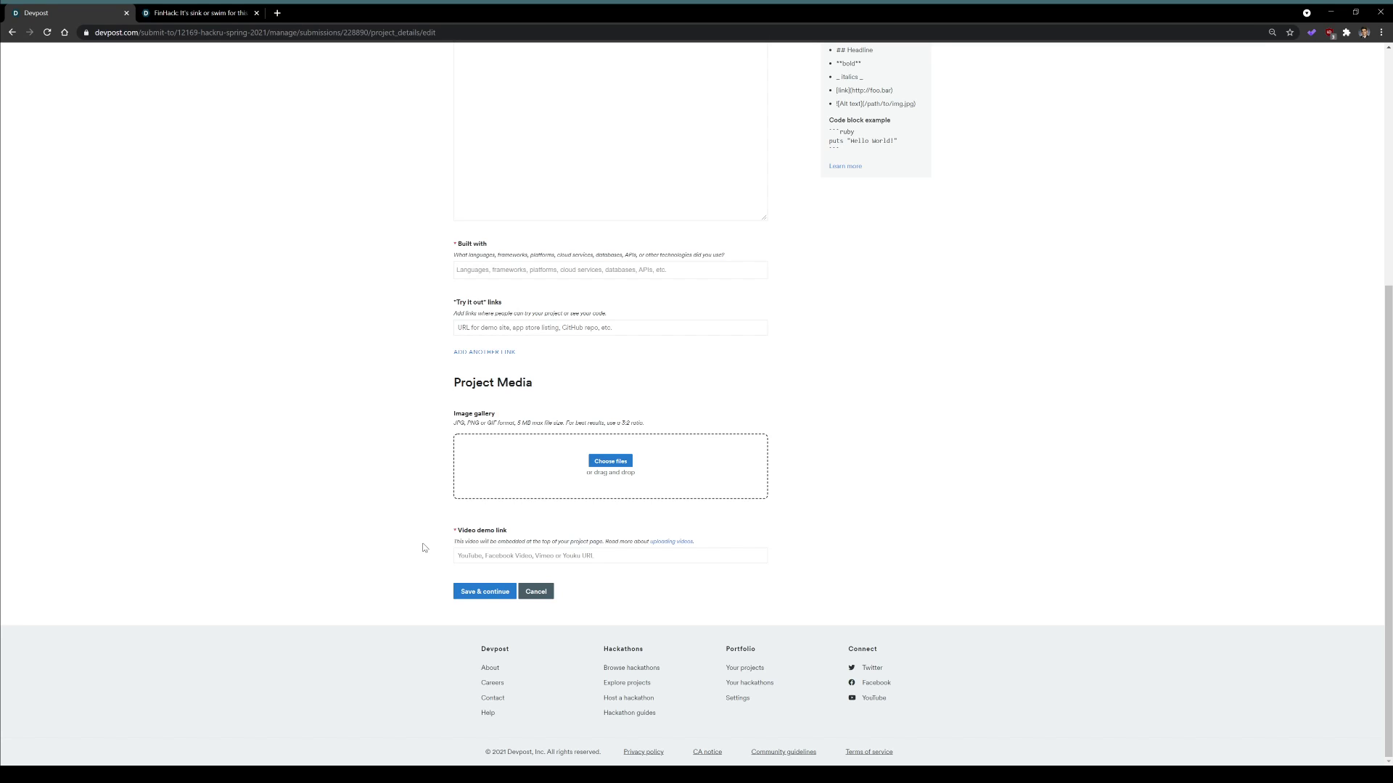
scroll(475, 485, "up", 15)
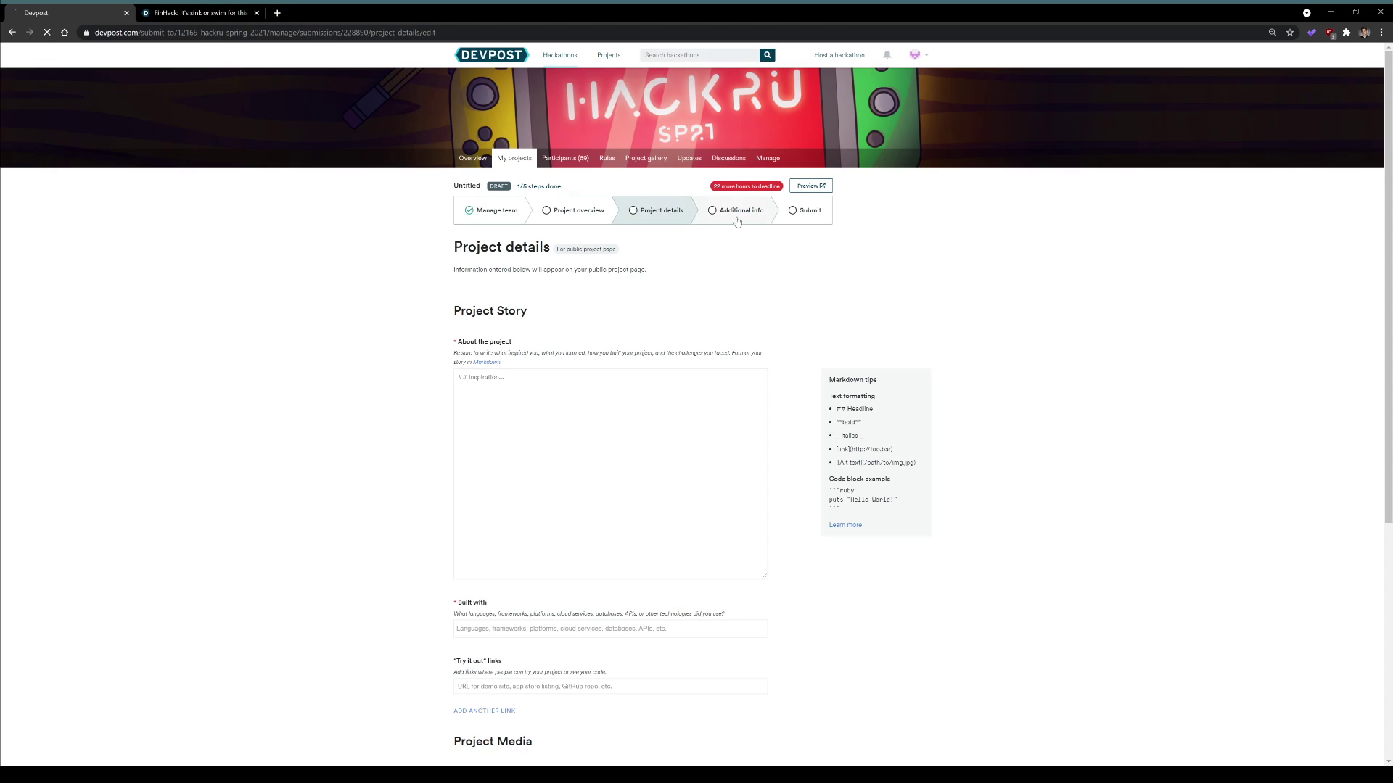
- In the Additional info step, choose the Social Good, Education, Health and Maverick tracks plus Best Solo Hack as sponsor/special prizes
left_click(736, 214)
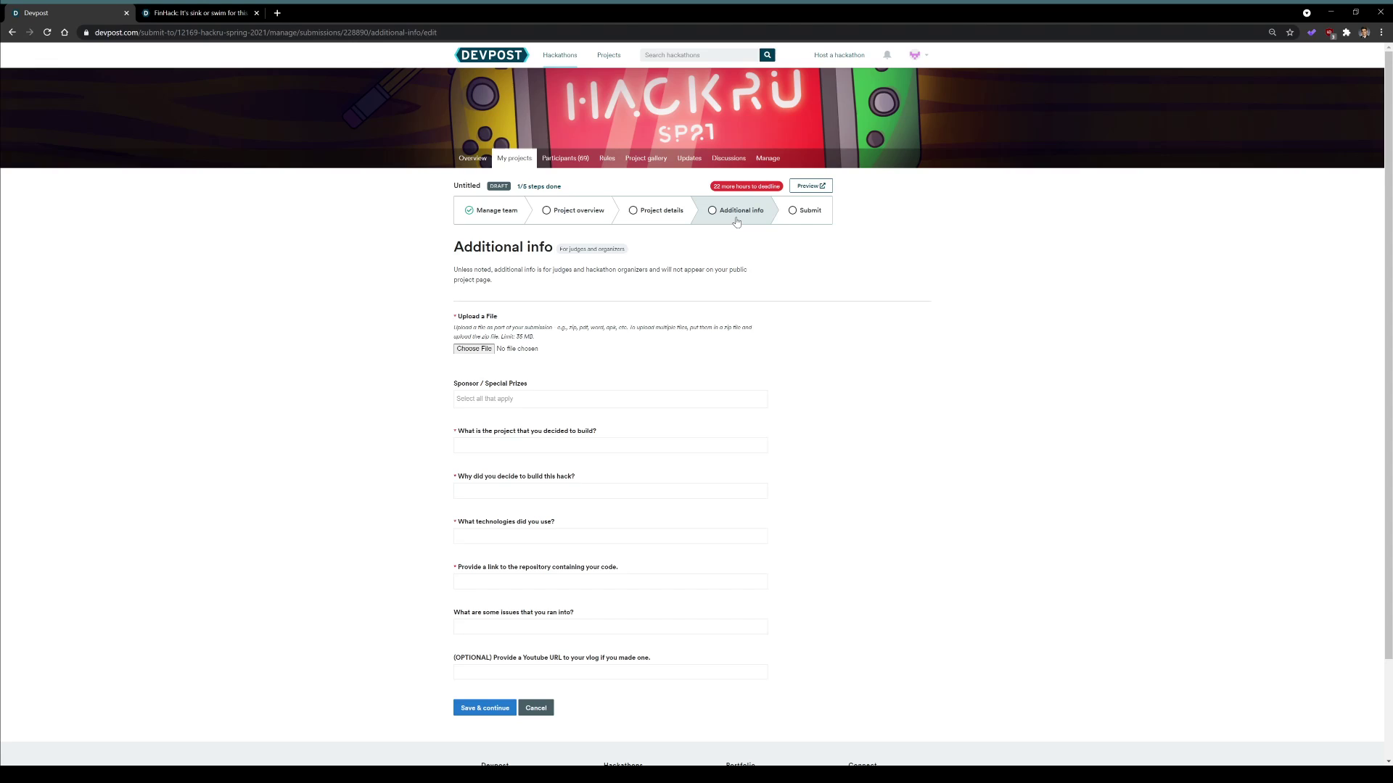
left_click(545, 395)
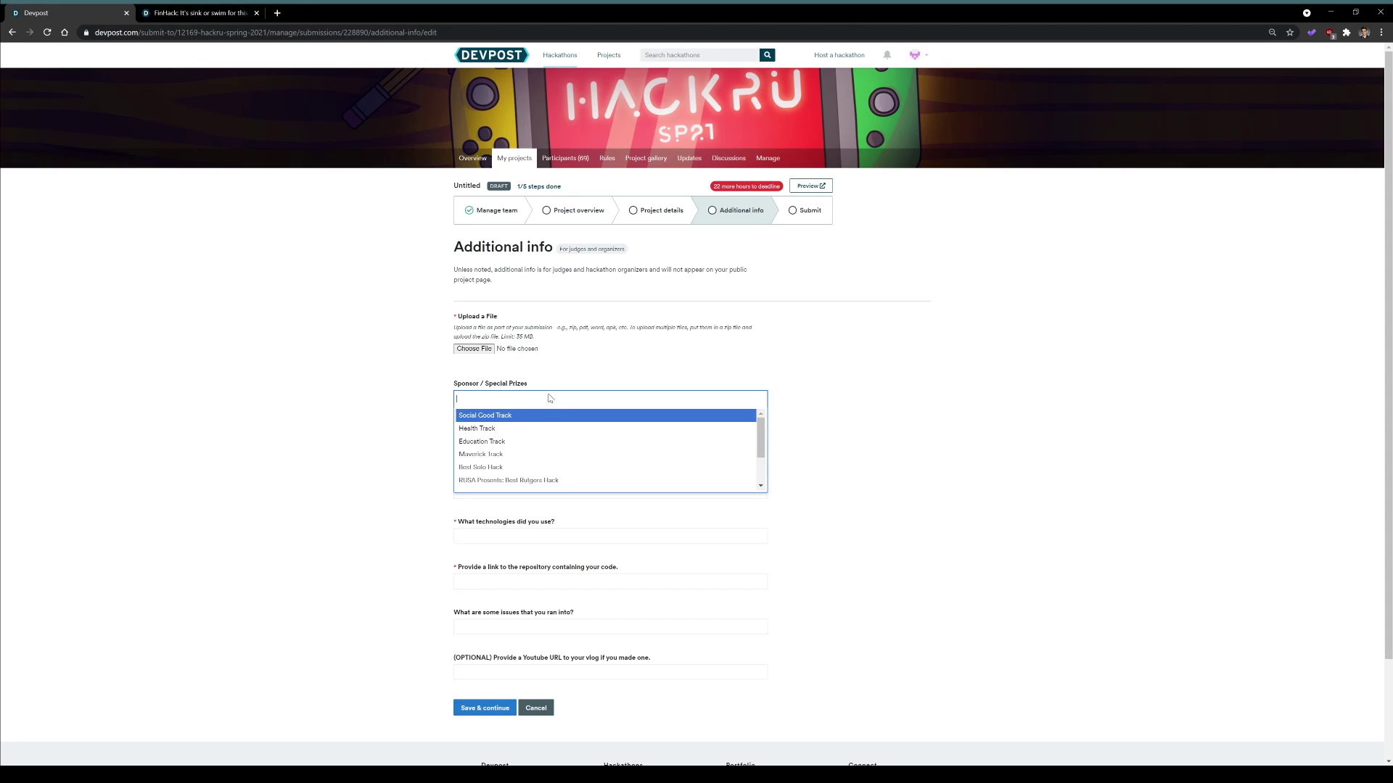
left_click(543, 415)
left_click(551, 399)
left_click(569, 428)
left_click(575, 409)
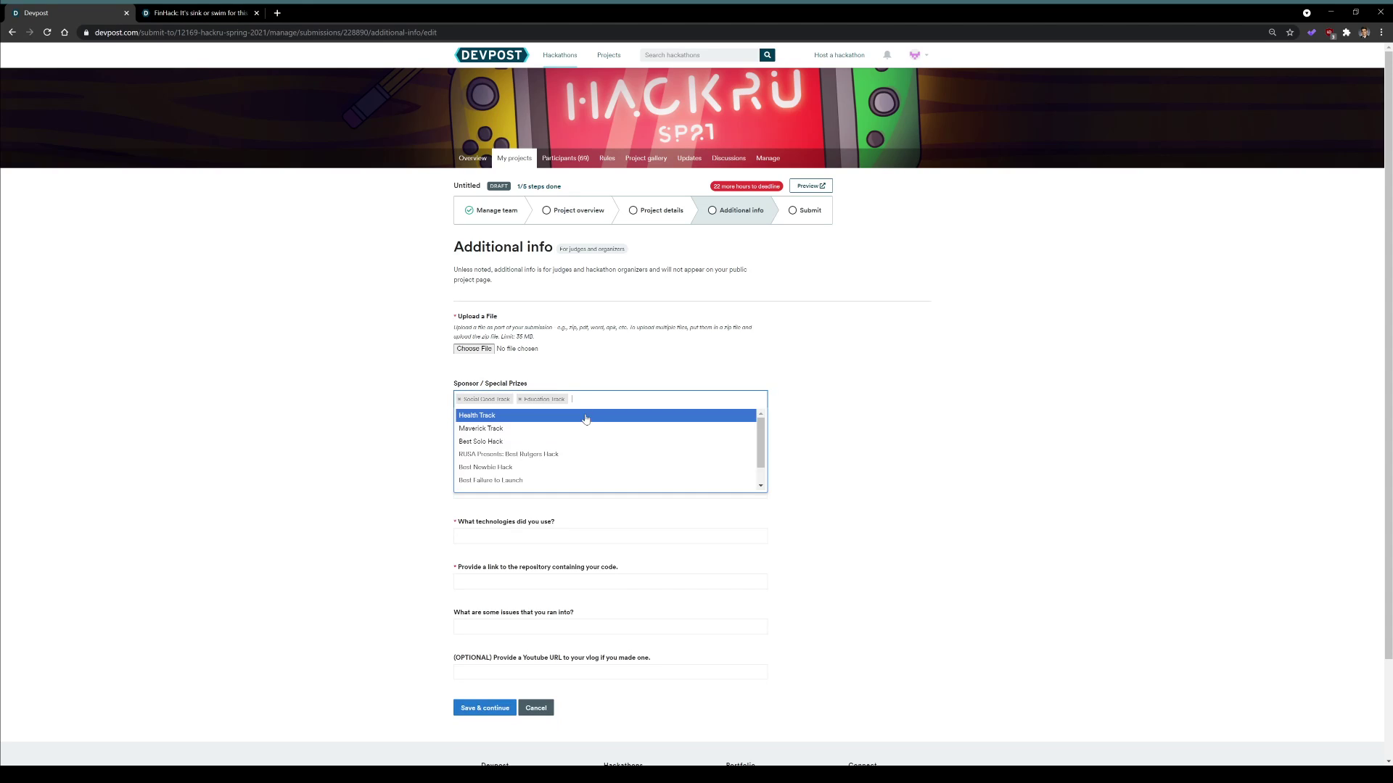
left_click(586, 417)
left_click(638, 399)
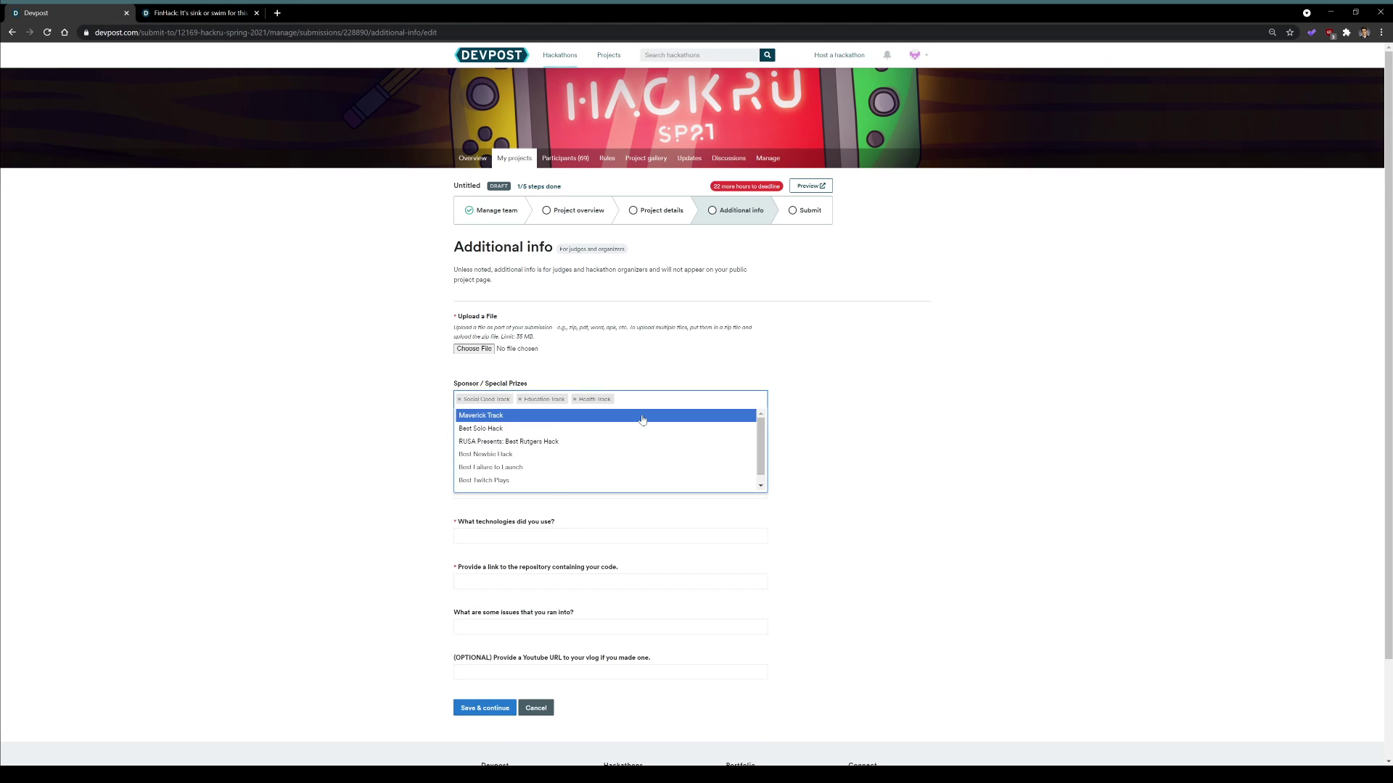
left_click(644, 415)
left_click(674, 401)
left_click(630, 416)
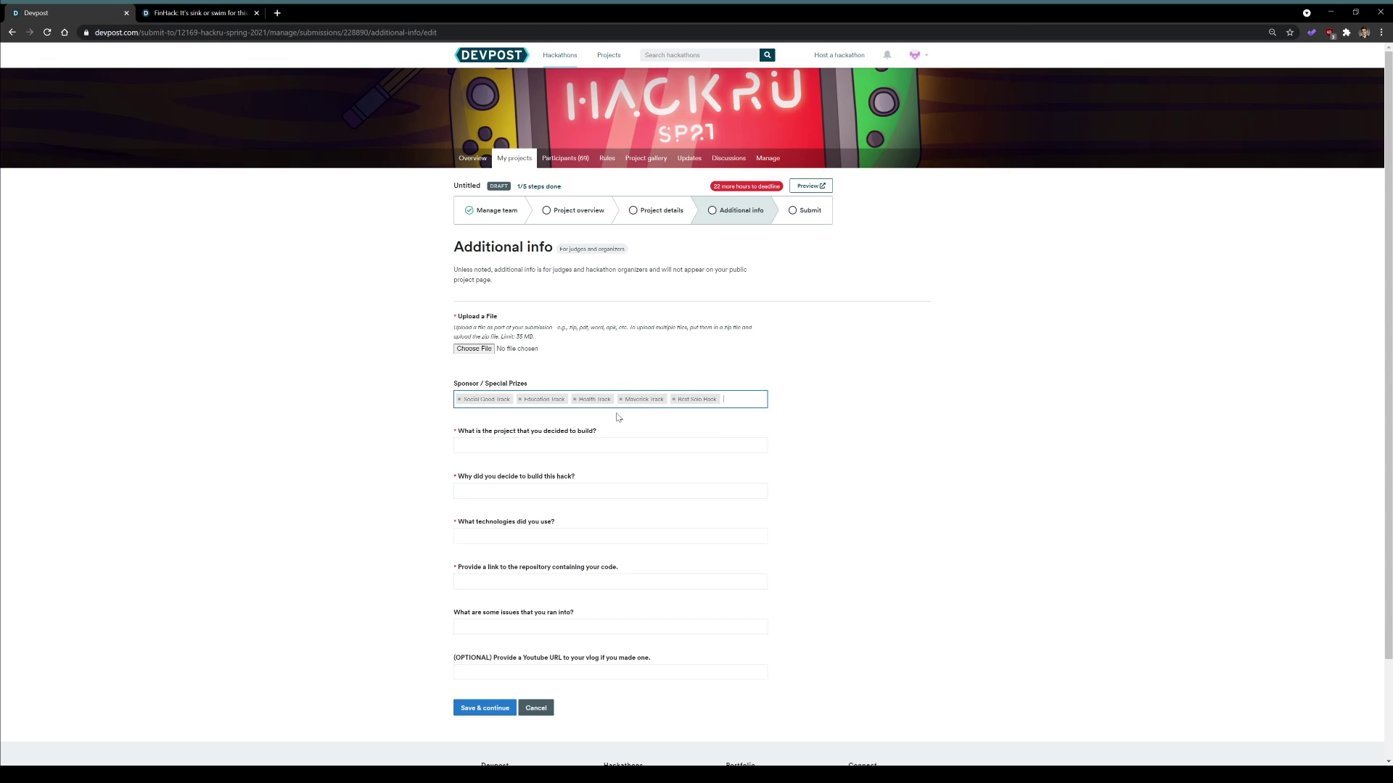
left_click(618, 417)
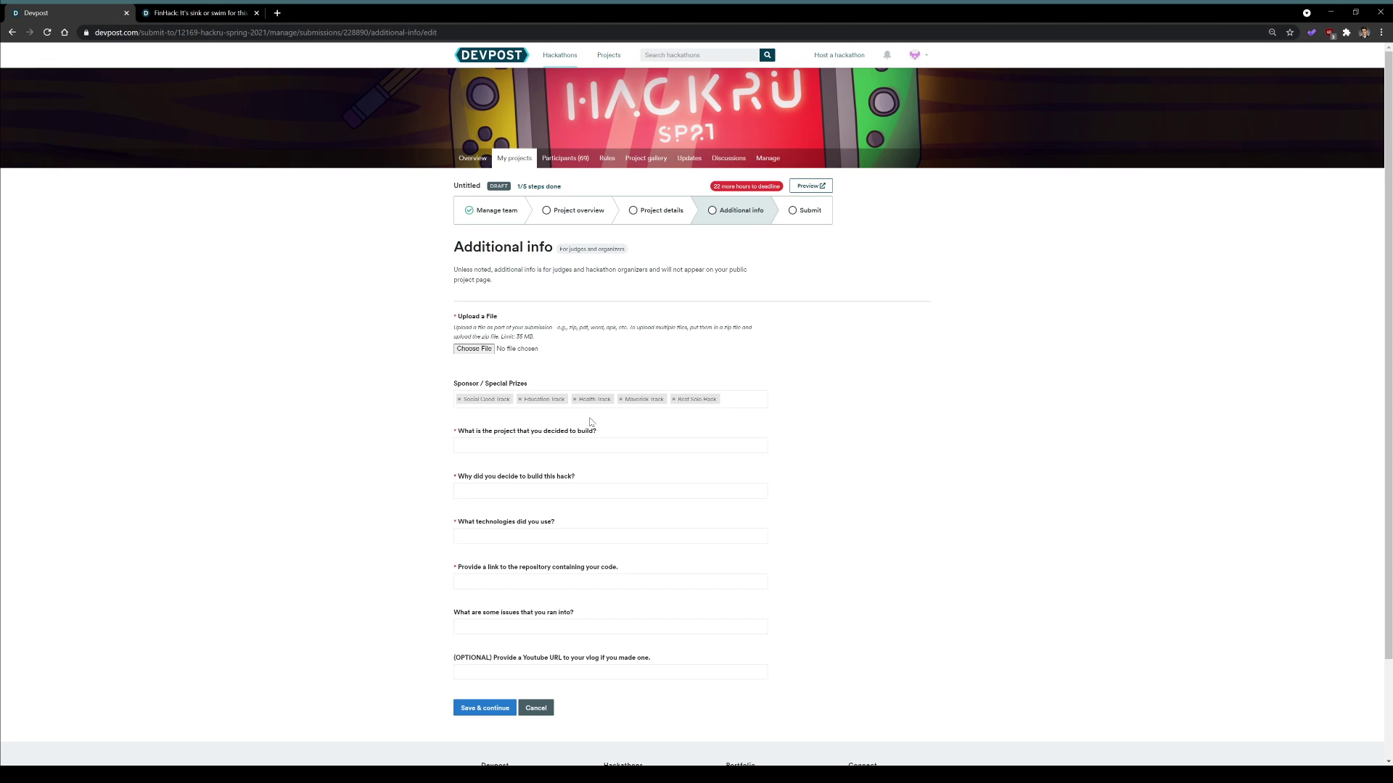
- Review the technologies and code repository link questions, and open the final Submit step of the project
left_click(469, 536)
left_click(465, 567)
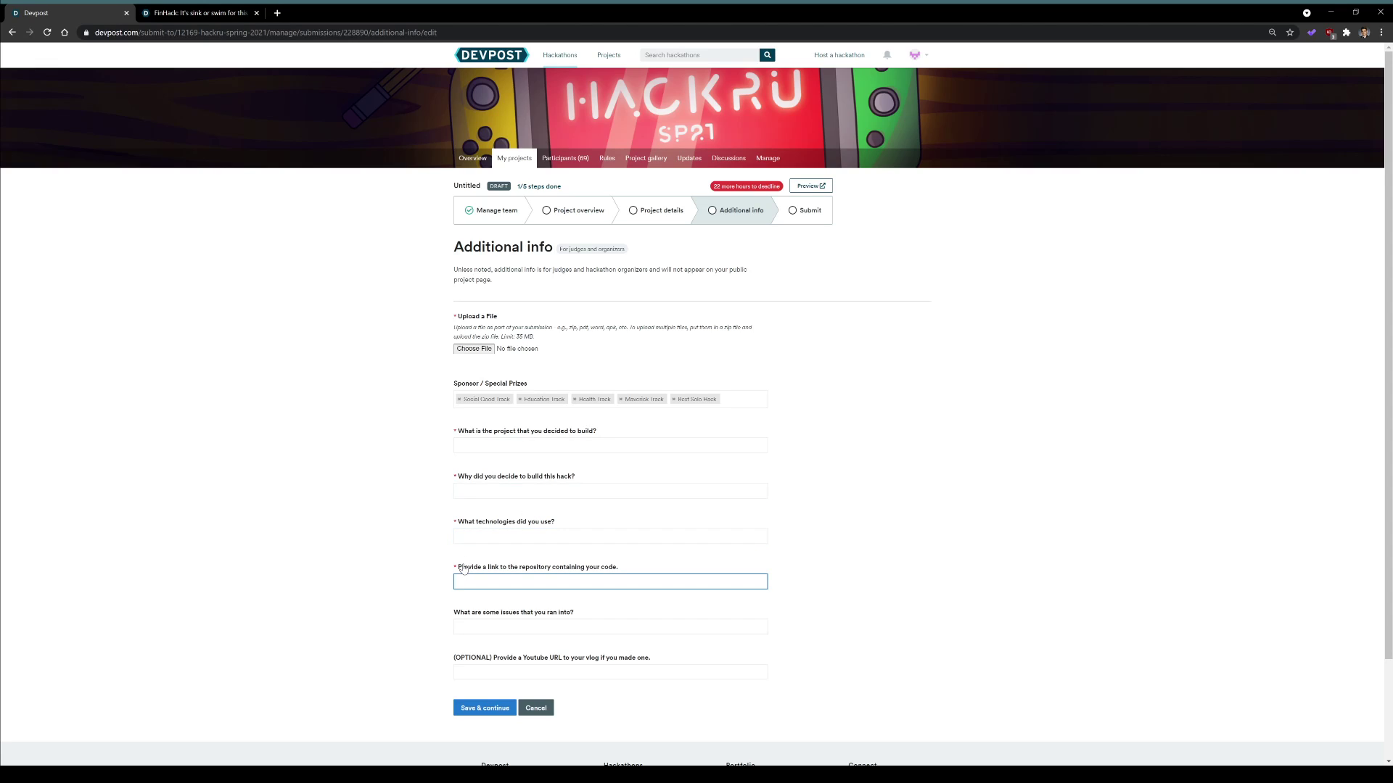
triple_click(469, 569)
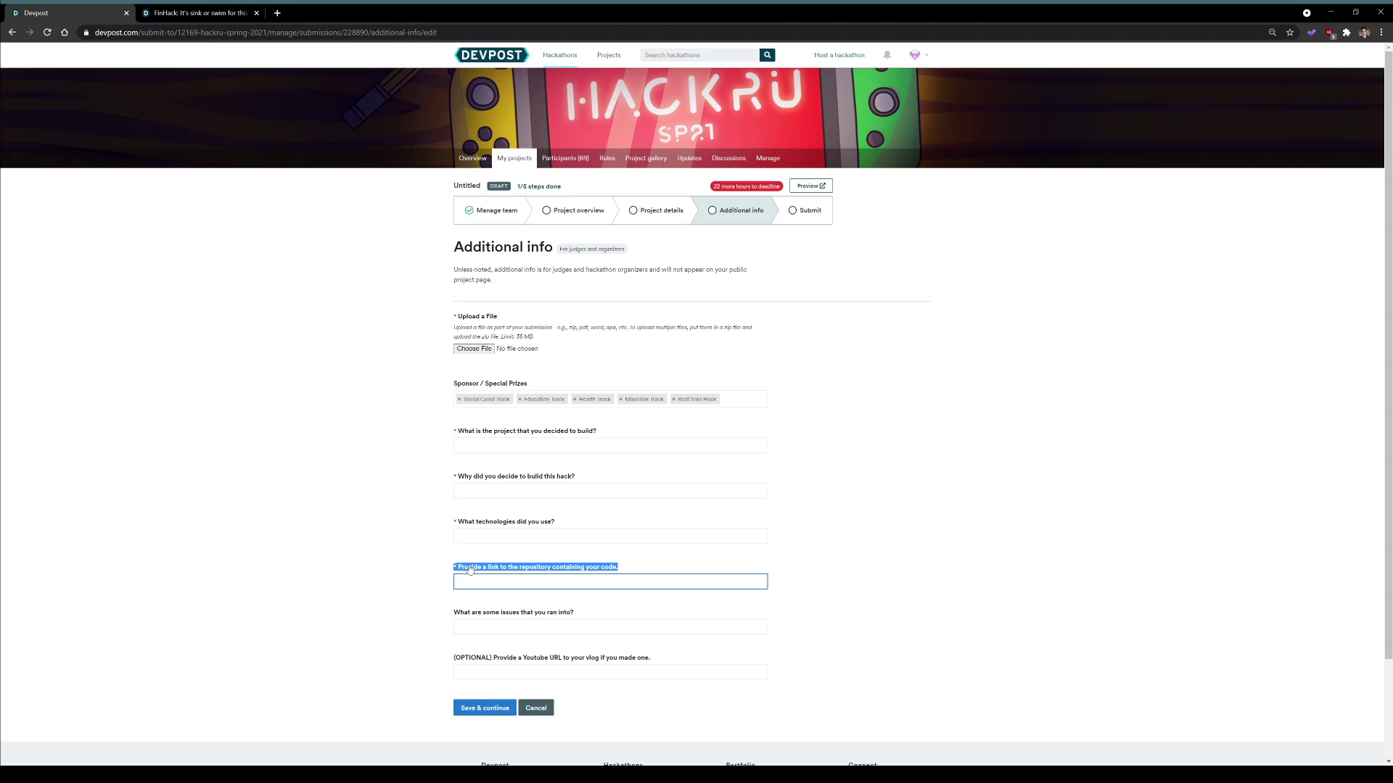
left_click(375, 573)
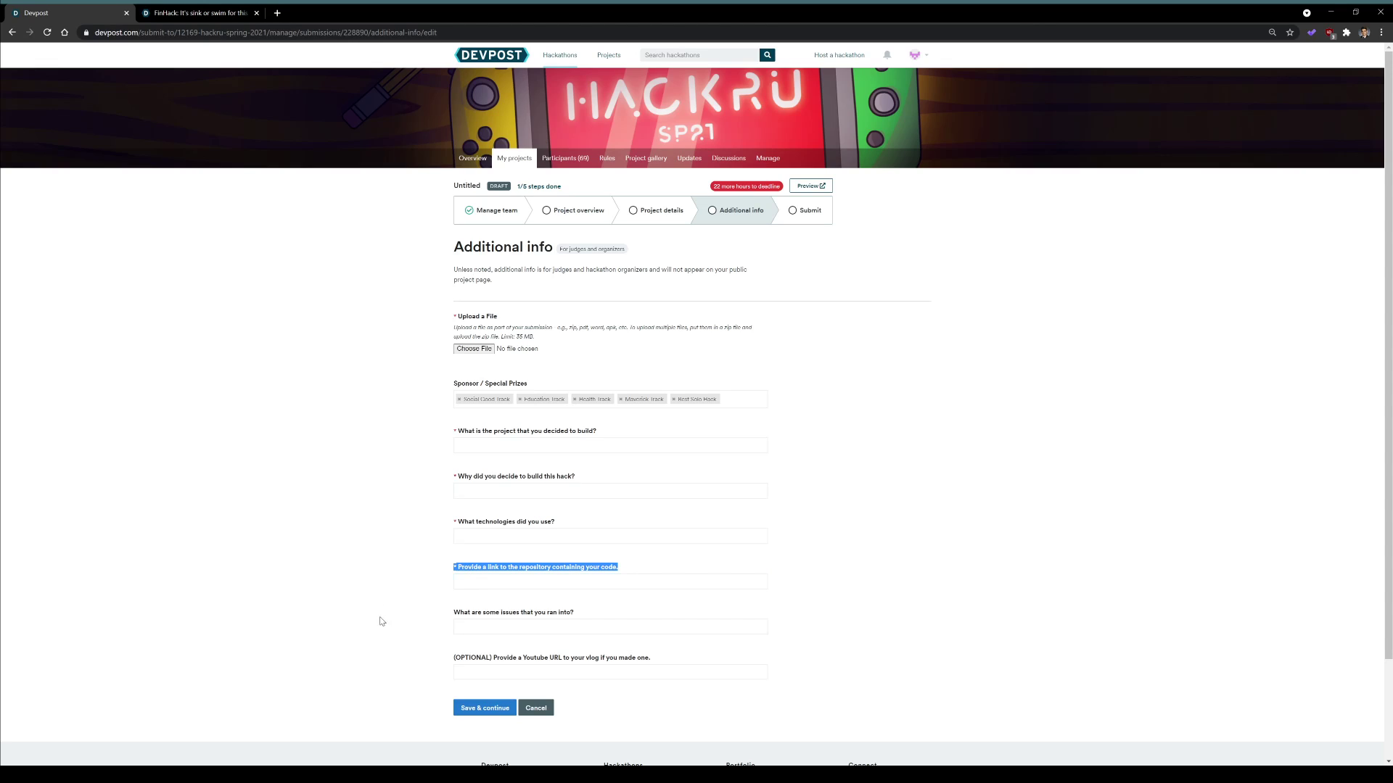
left_click(824, 210)
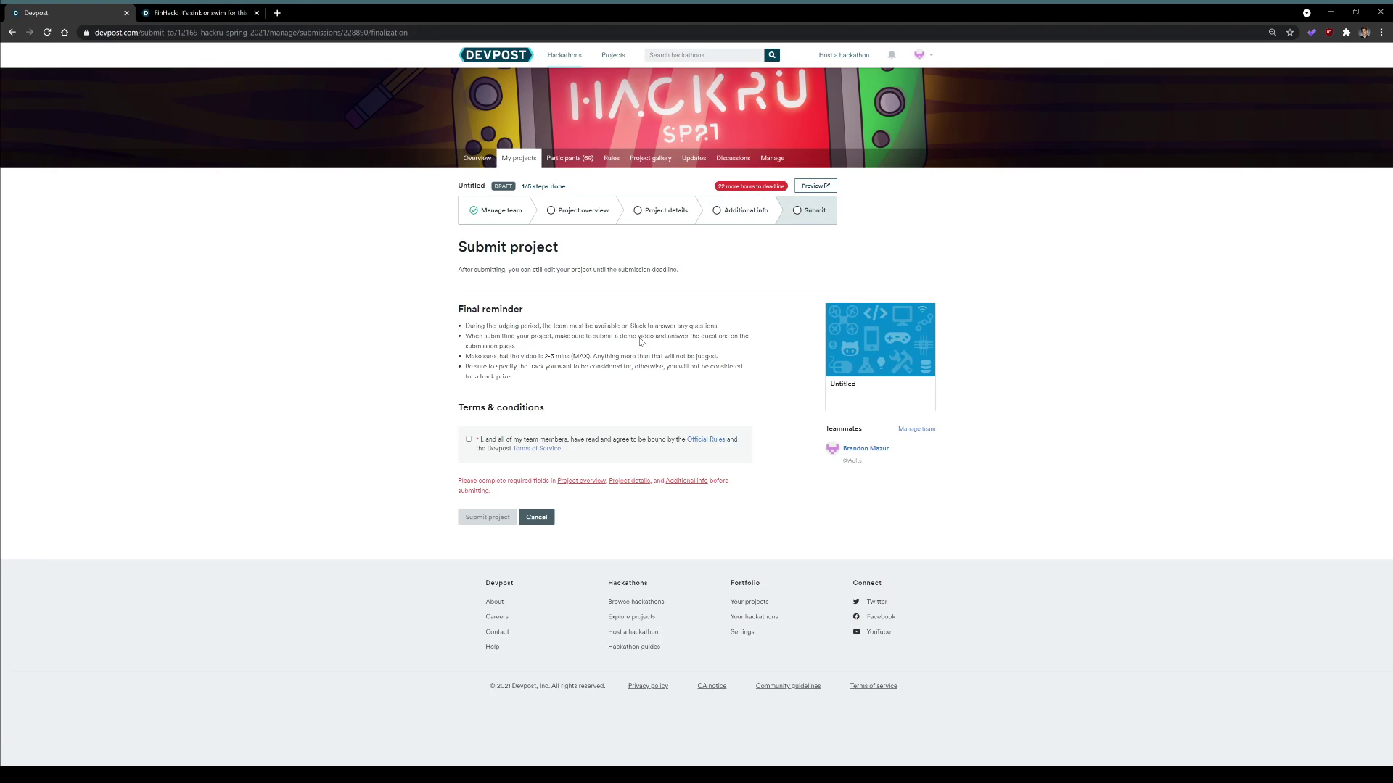